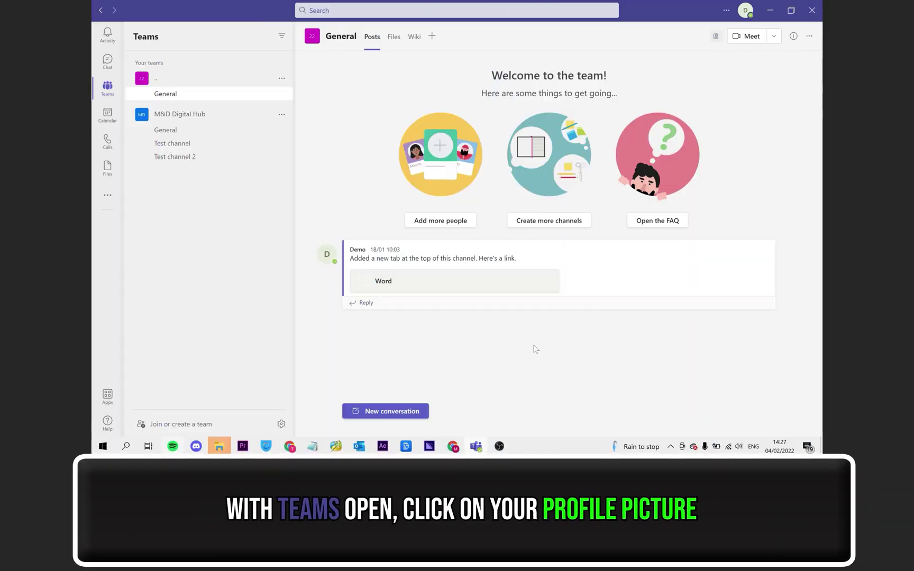
# - Show the Teams presence status list from the profile menu to pick Do not disturb
pyautogui.click(746, 15)
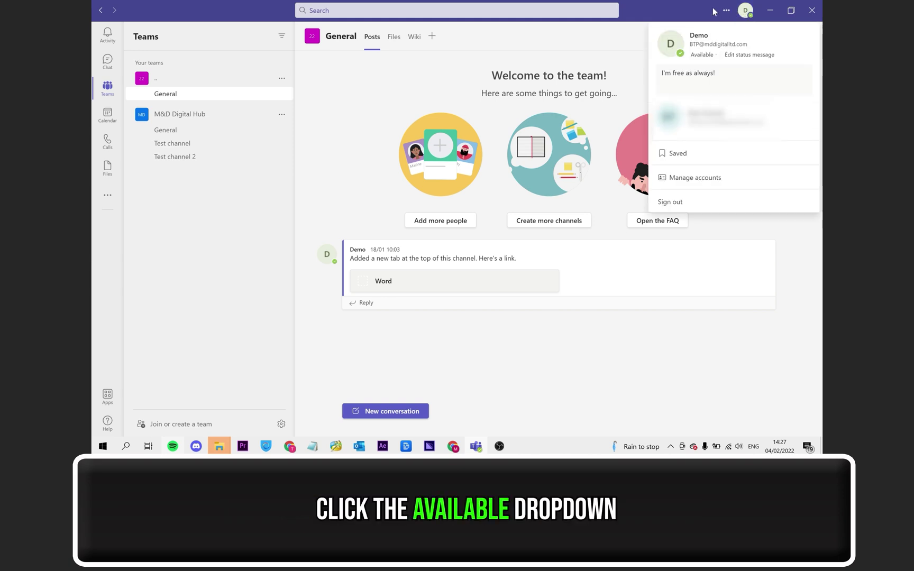
pyautogui.click(708, 57)
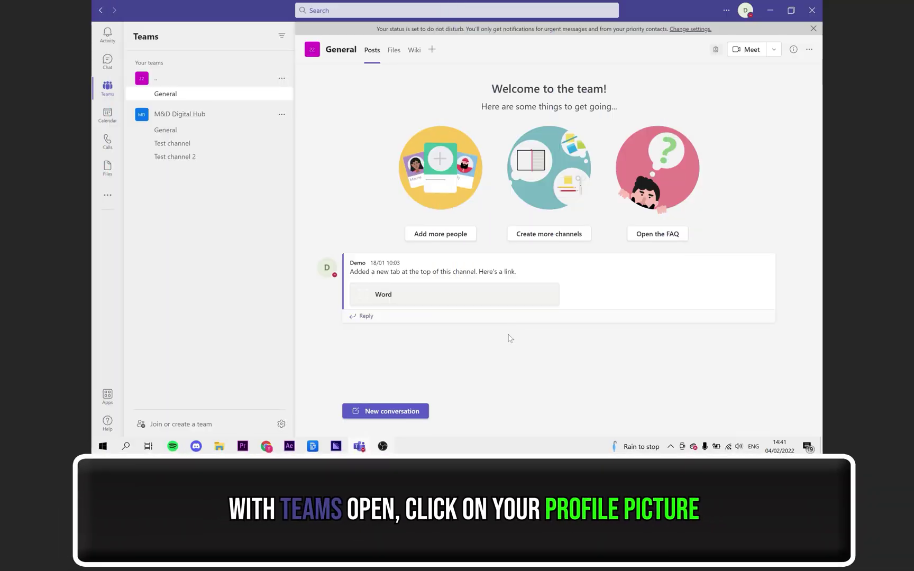
# - Open Teams Settings on the Accounts page via Manage accounts in the profile menu
pyautogui.click(747, 16)
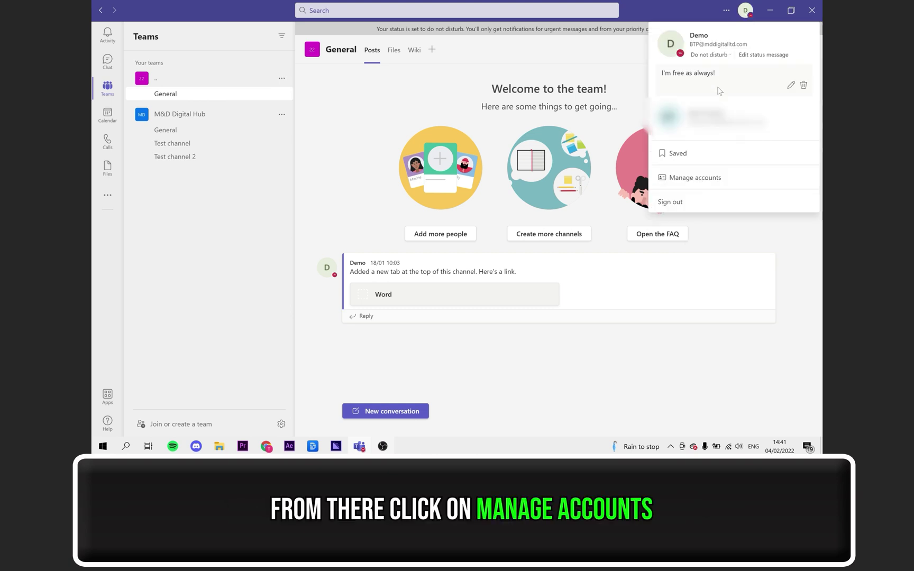
pyautogui.click(704, 179)
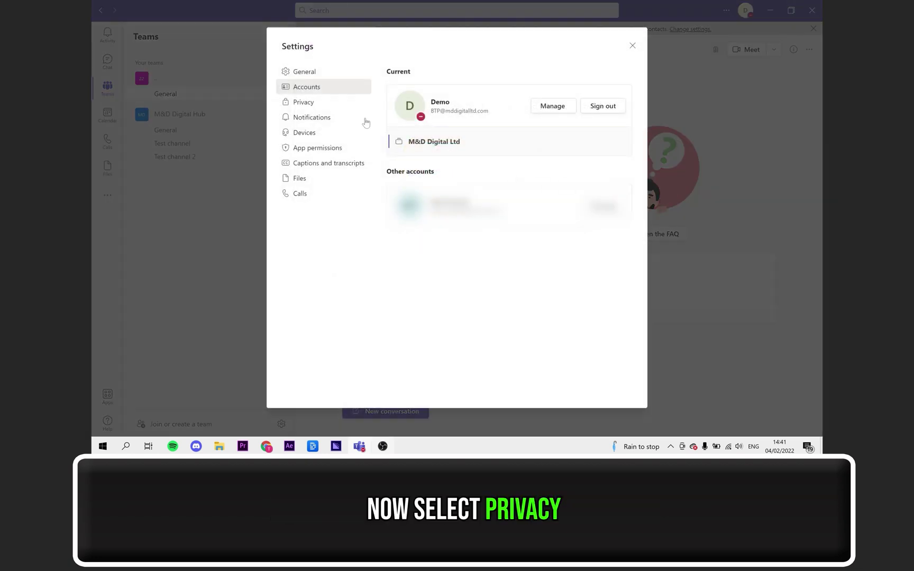
# - Add the suggested contact to the priority access list under Privacy settings
pyautogui.click(314, 108)
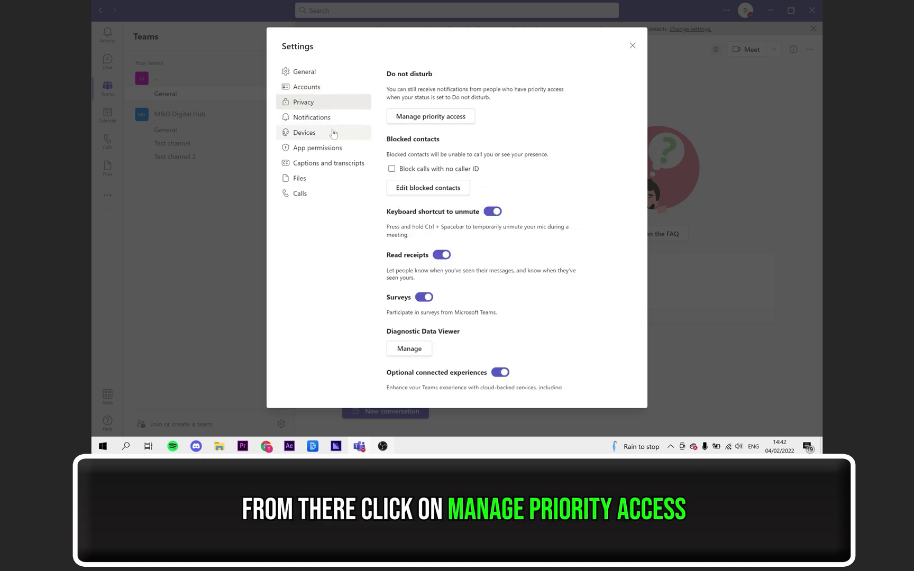
pyautogui.click(417, 122)
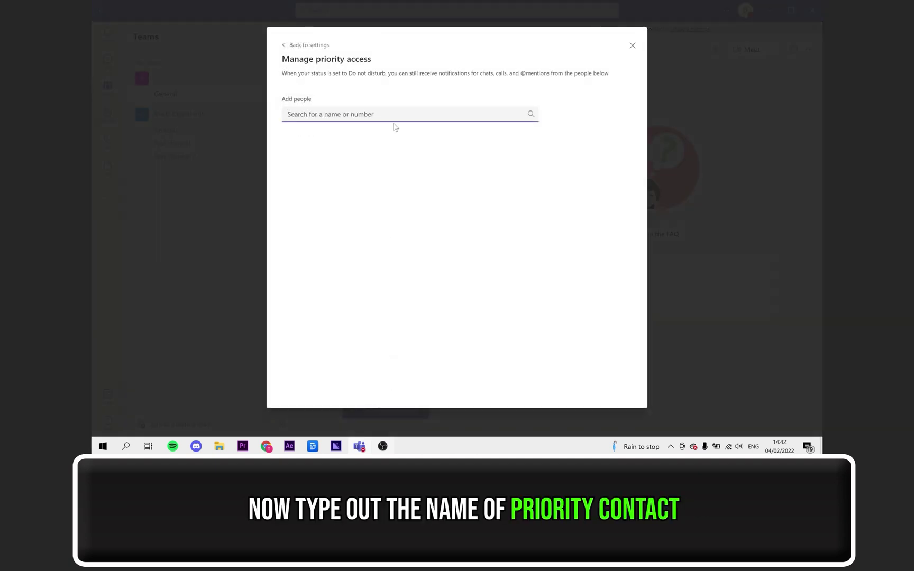
pyautogui.write('will')
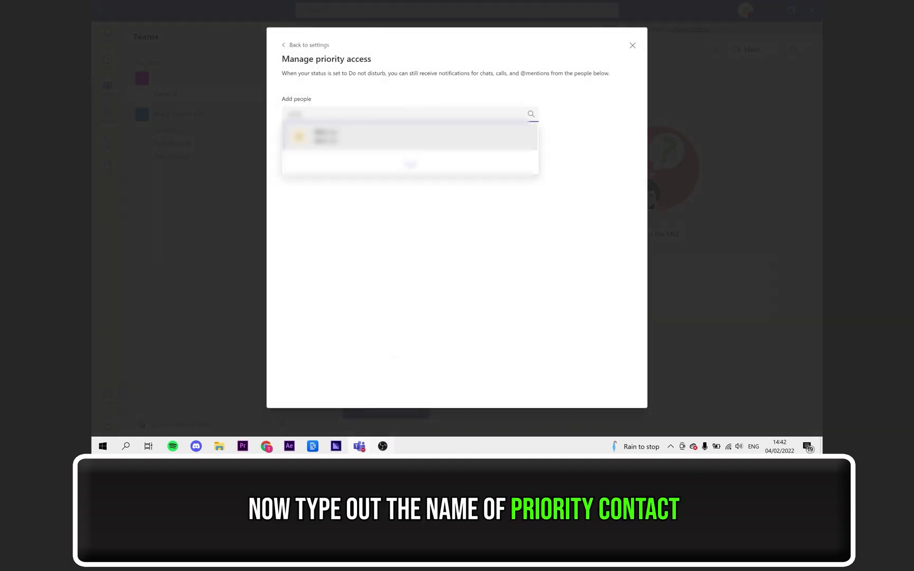
pyautogui.click(382, 136)
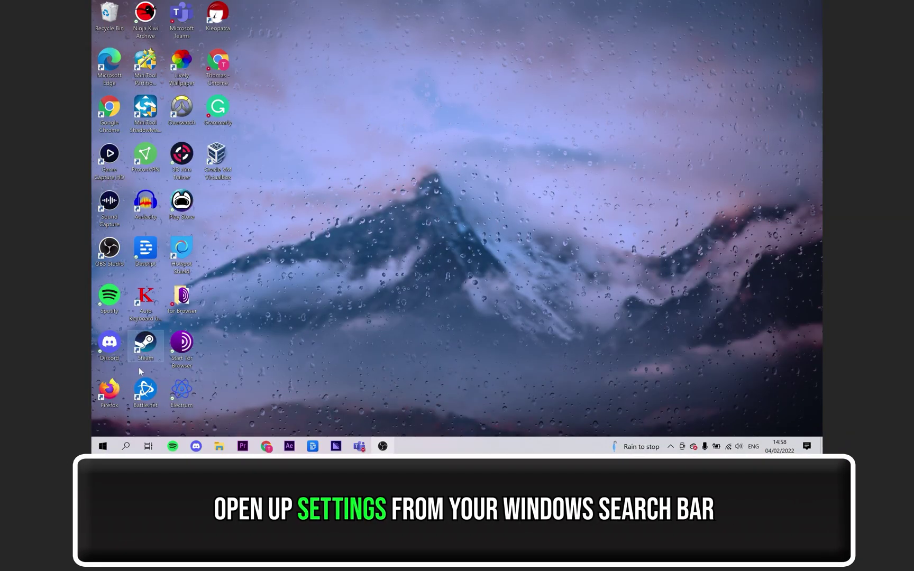
# - Launch the Windows Settings app by searching for 'settings' from Start
pyautogui.click(102, 447)
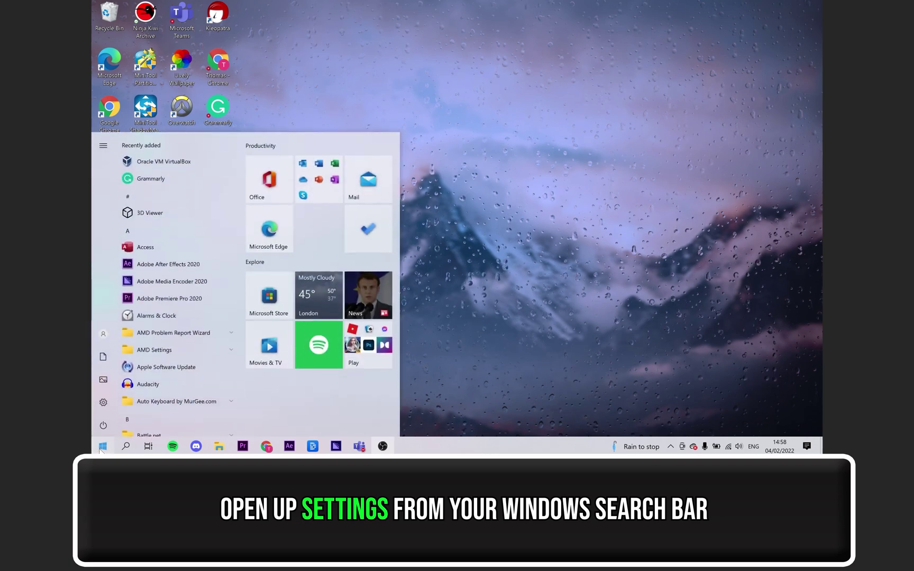
pyautogui.write('settings')
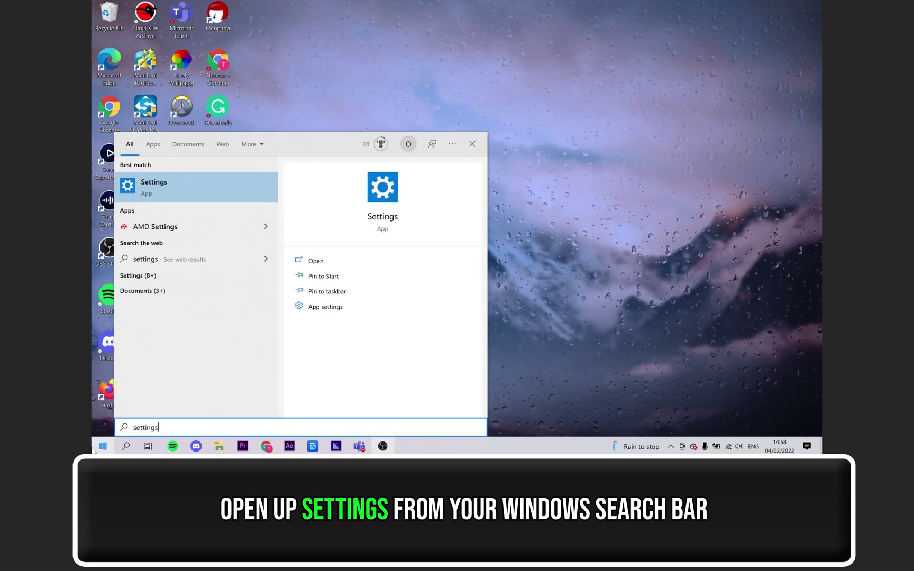
pyautogui.click(193, 193)
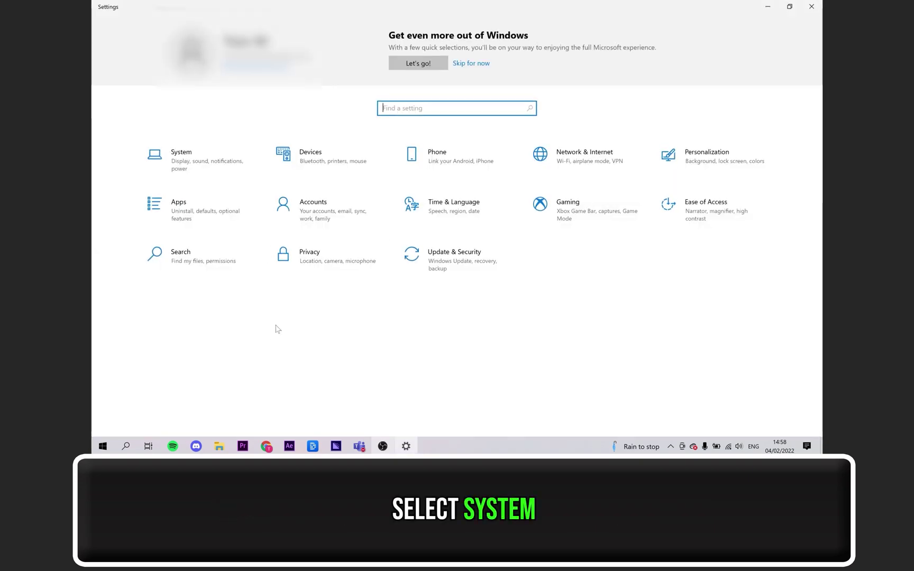
# - Switch off 'Get notifications from apps and other senders' under System > Notifications & actions
pyautogui.click(208, 171)
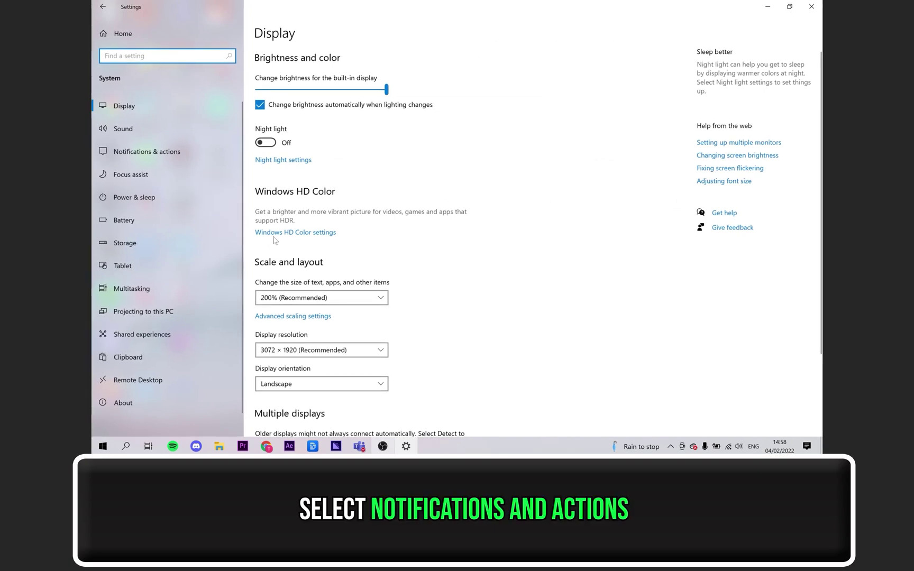
pyautogui.click(149, 155)
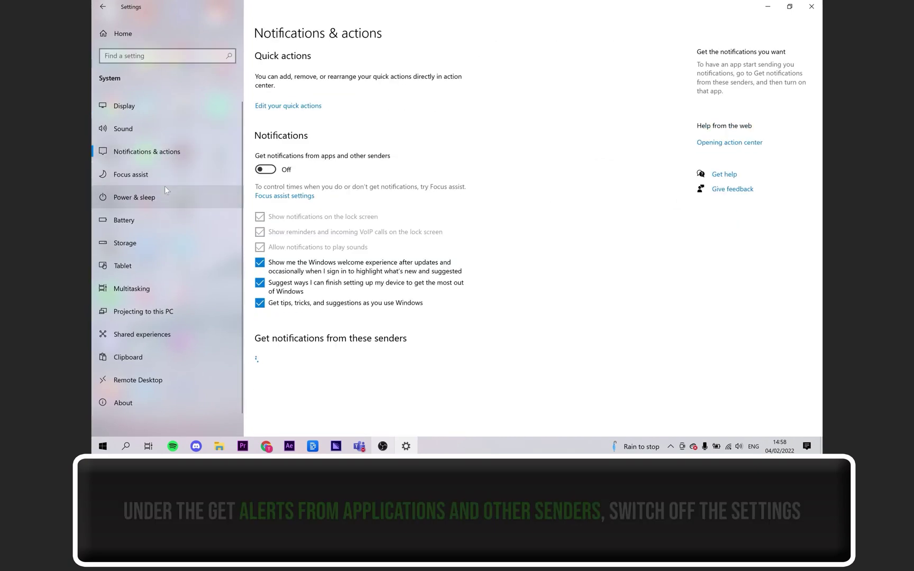
pyautogui.click(268, 170)
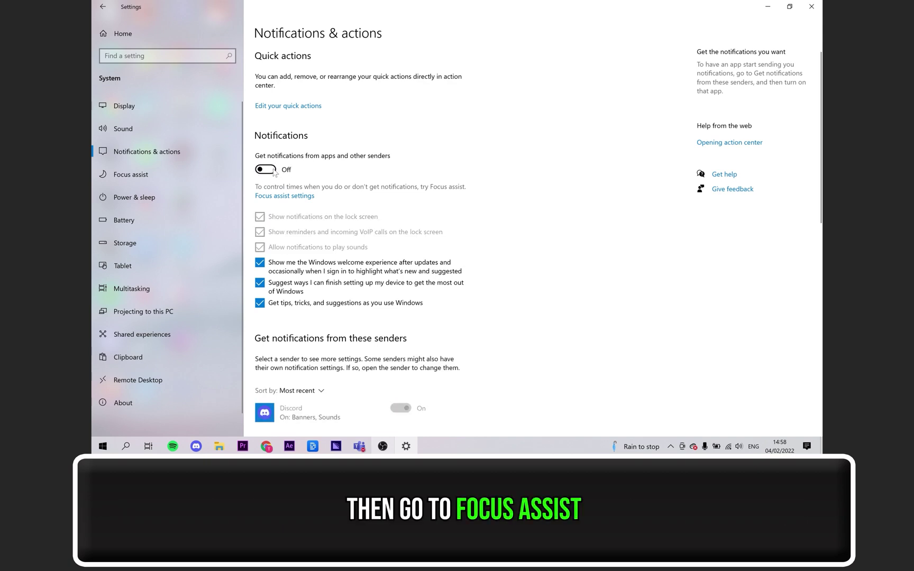
# - Open the Focus assist page, which shows Alarms only selected
pyautogui.click(142, 176)
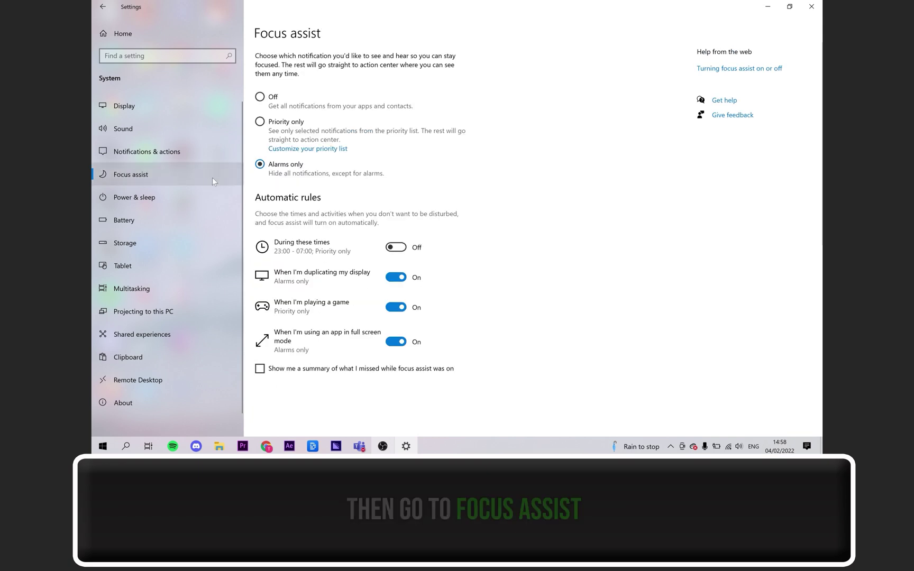